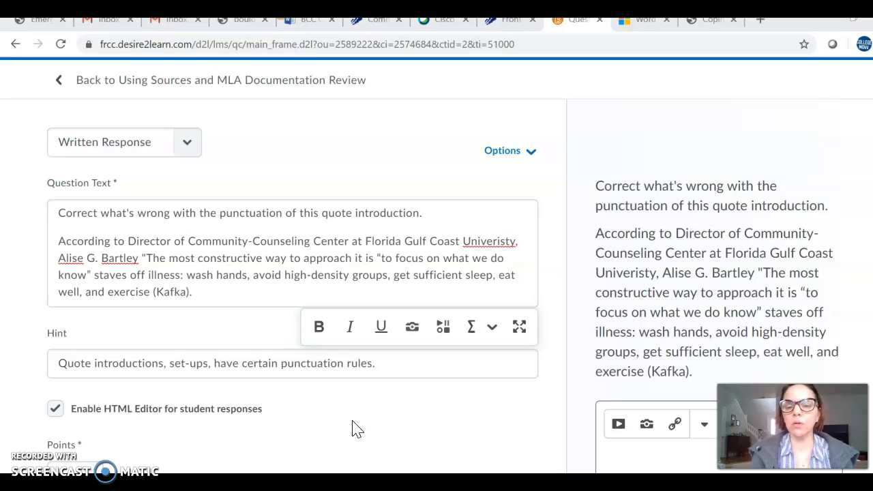
# Step: Correct the misspelled word "Univeristy" to "University" in the question text
pyautogui.click(499, 264)
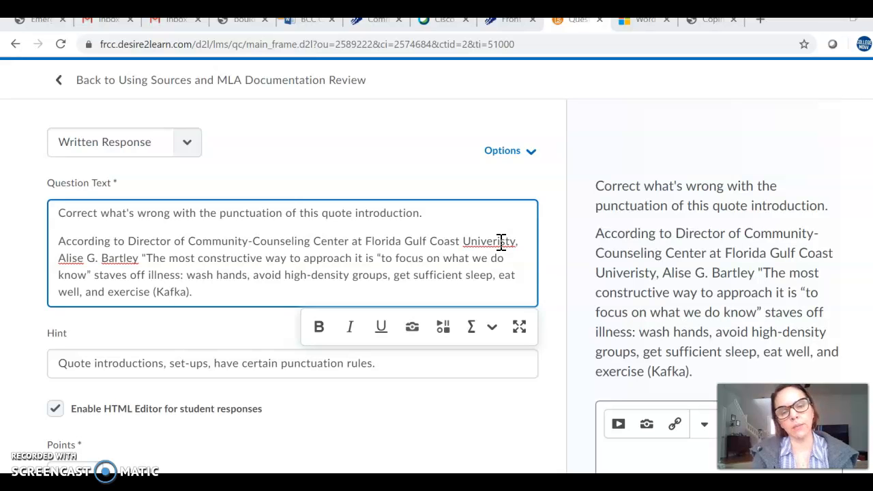
pyautogui.click(503, 241)
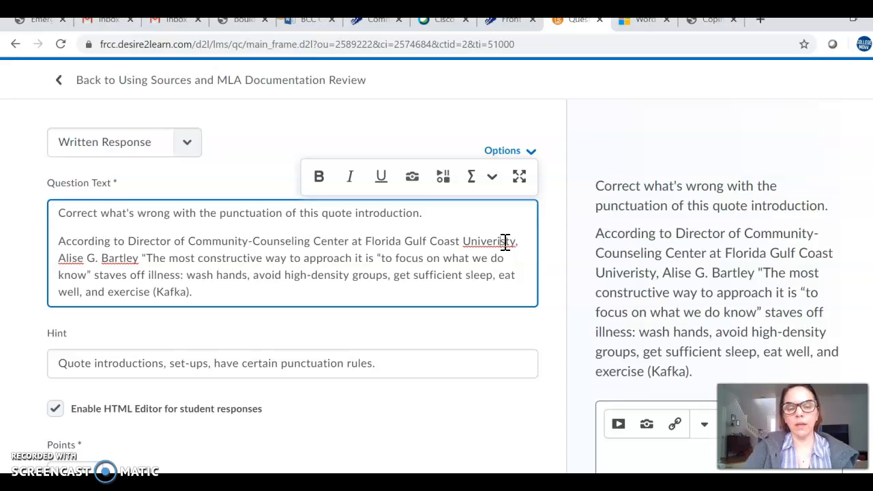
pyautogui.press('BackSpace')
pyautogui.press('BackSpace')
pyautogui.write('si')
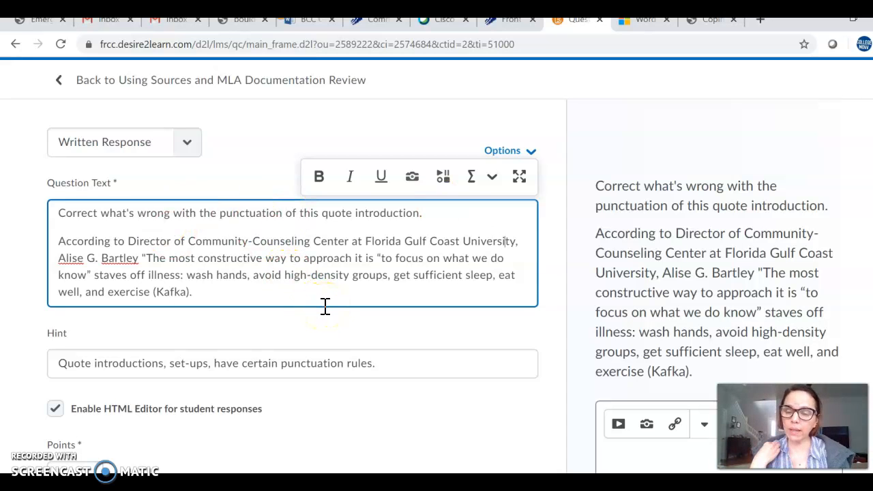
pyautogui.click(343, 302)
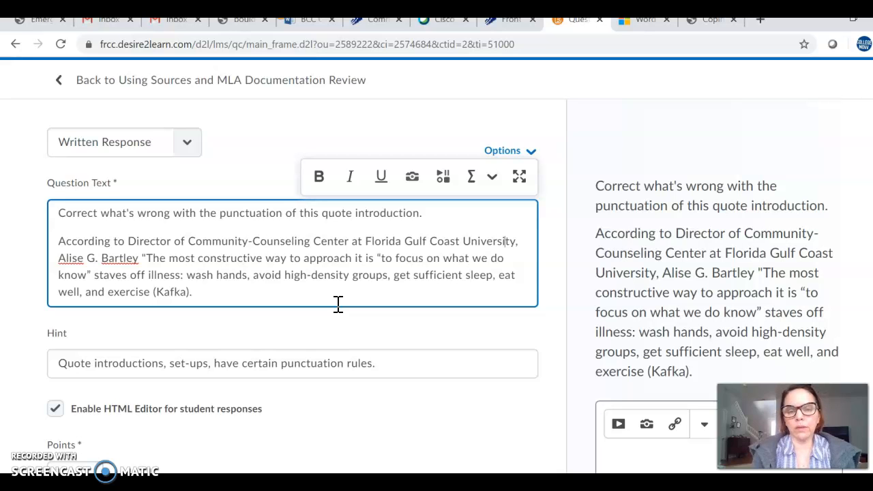
pyautogui.click(326, 299)
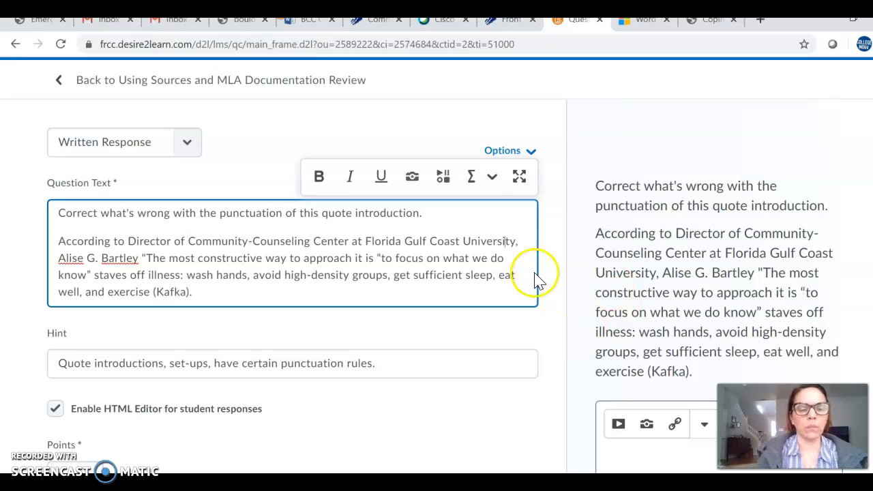
pyautogui.click(193, 146)
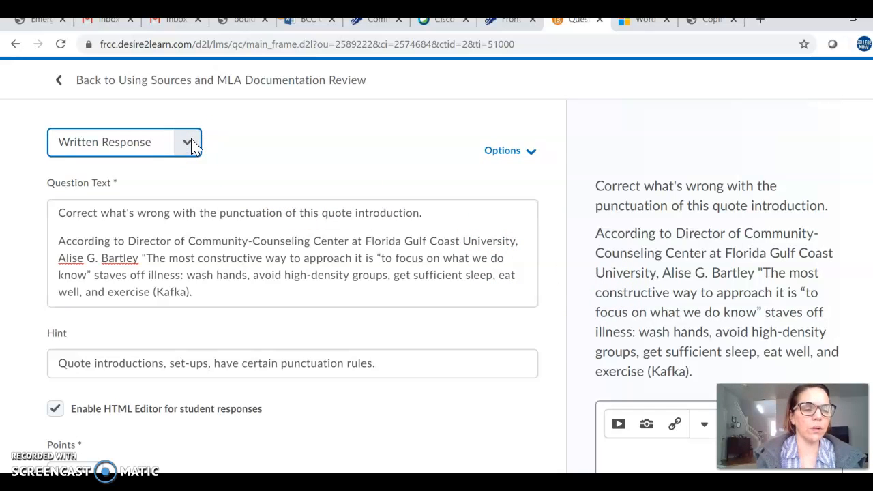
pyautogui.click(191, 144)
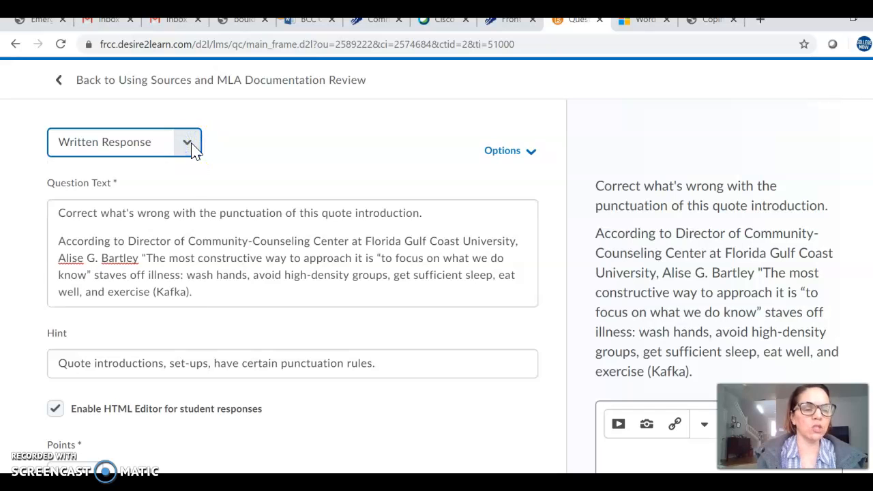
pyautogui.click(191, 149)
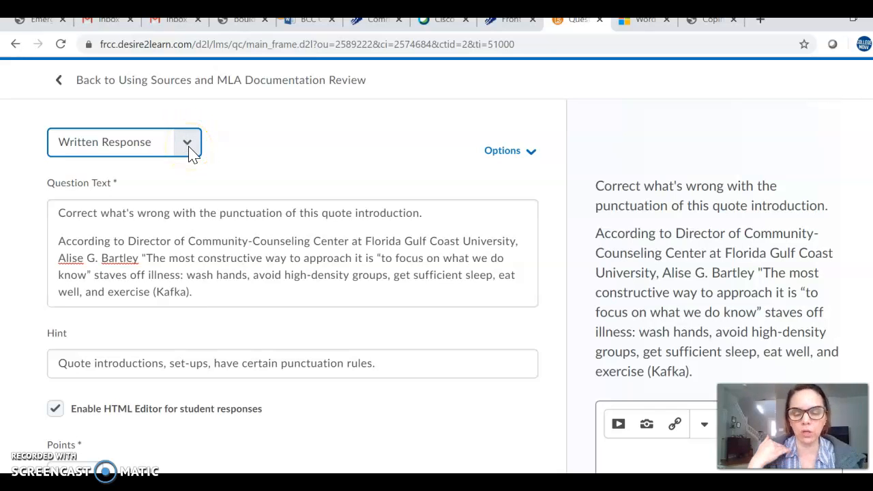
pyautogui.click(192, 152)
pyautogui.click(239, 151)
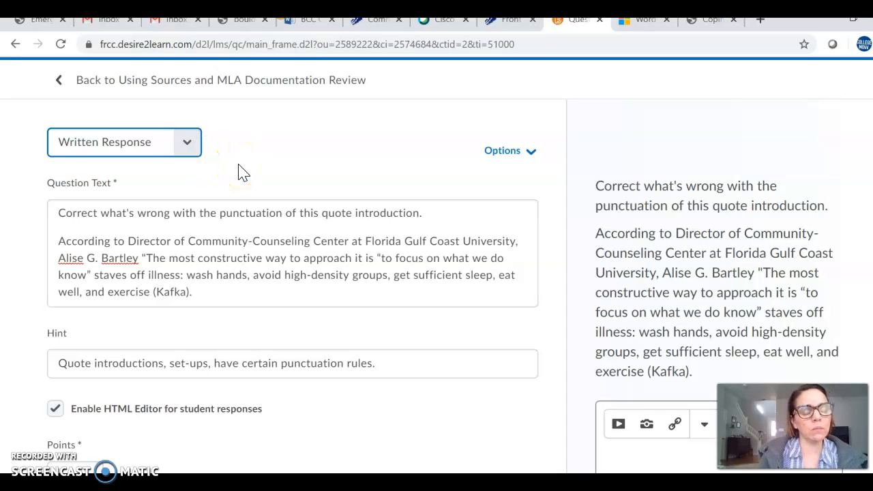
# Step: Add a closing quotation mark after "exercise" before "(Kafka)" in the question text
pyautogui.scroll(-1, 244, 173)
pyautogui.click(252, 200)
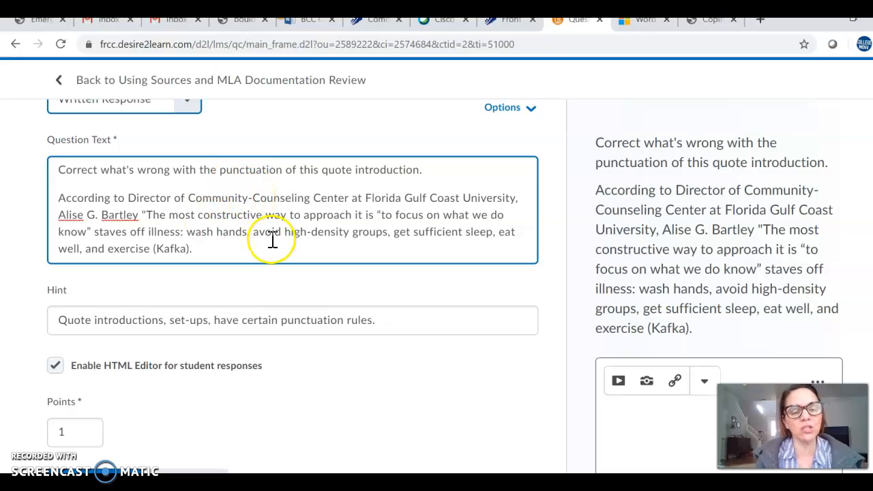
pyautogui.click(149, 252)
pyautogui.write('"')
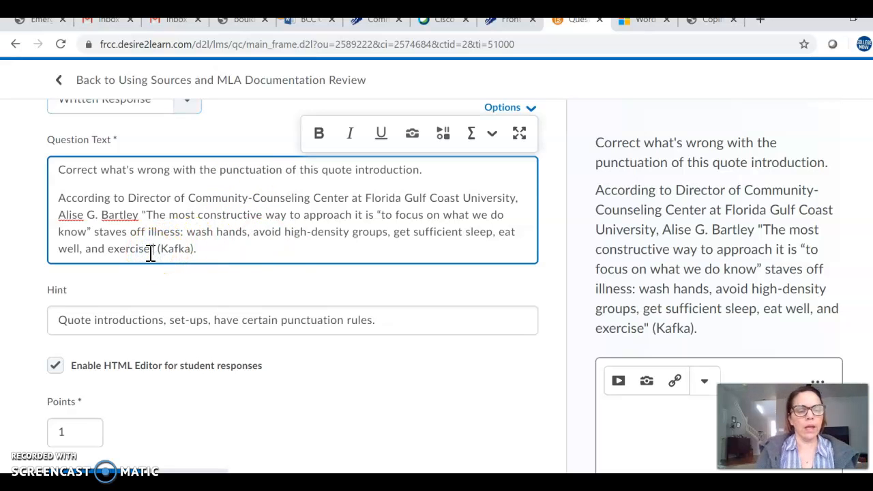
# Step: Scroll through the form and examine the student response box in the preview
pyautogui.scroll(-1, 286, 280)
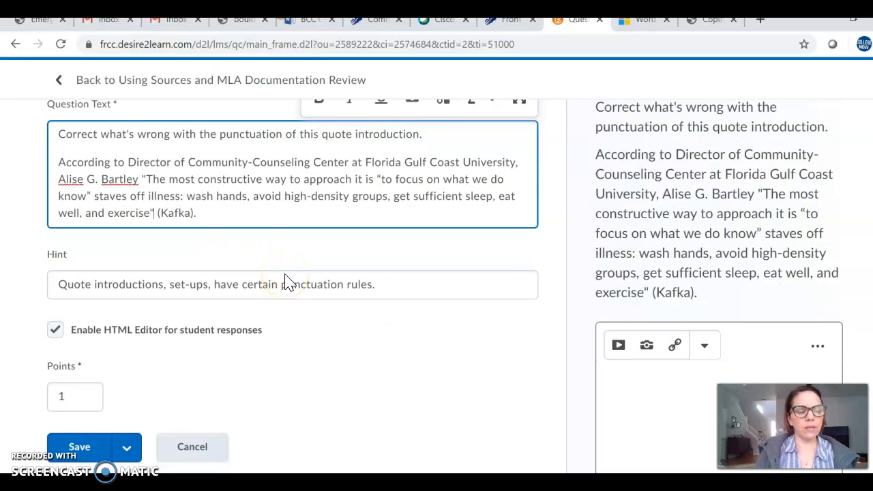
pyautogui.scroll(-1, 286, 281)
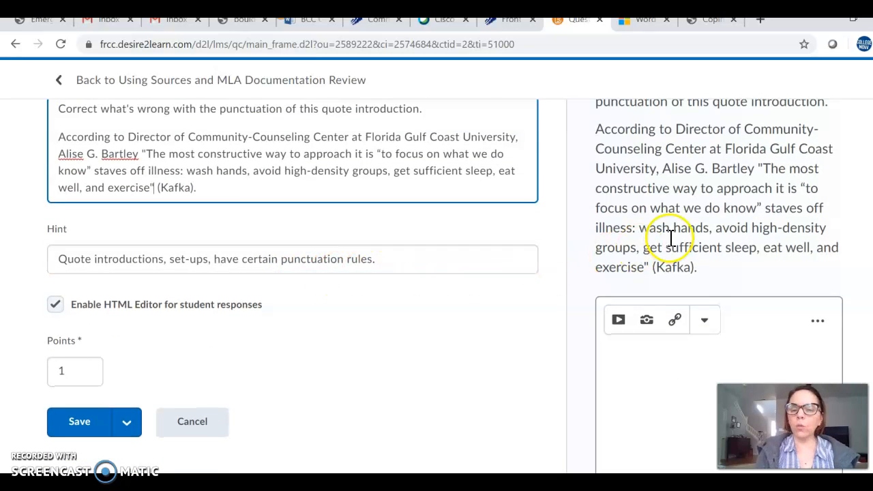
pyautogui.scroll(-2, 668, 243)
pyautogui.scroll(-1, 671, 243)
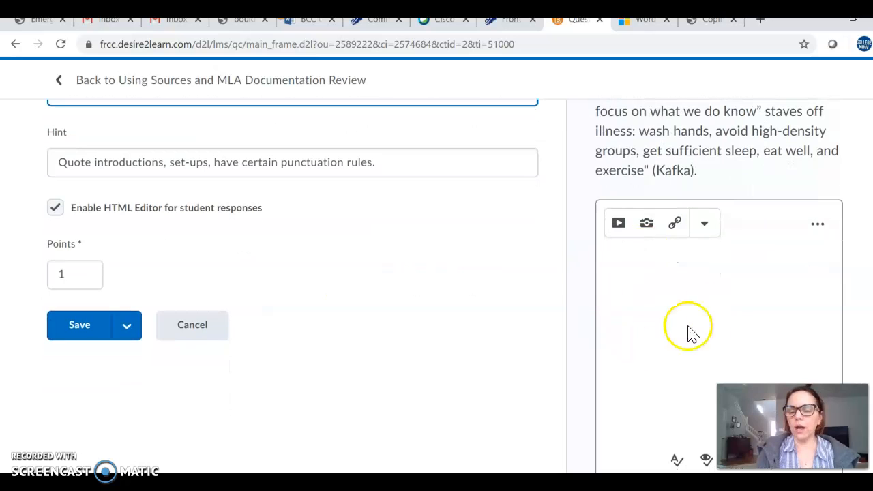
pyautogui.click(677, 298)
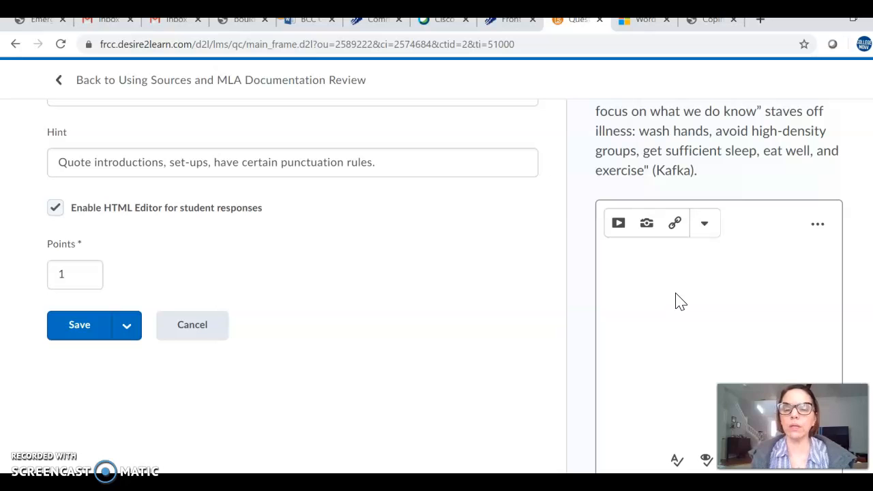
pyautogui.click(675, 294)
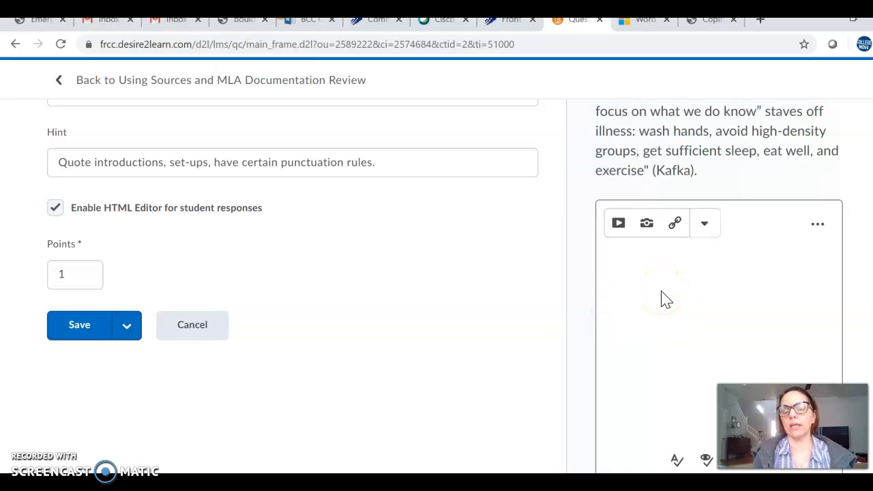
pyautogui.scroll(1, 542, 300)
pyautogui.scroll(-1, 542, 300)
pyautogui.click(644, 289)
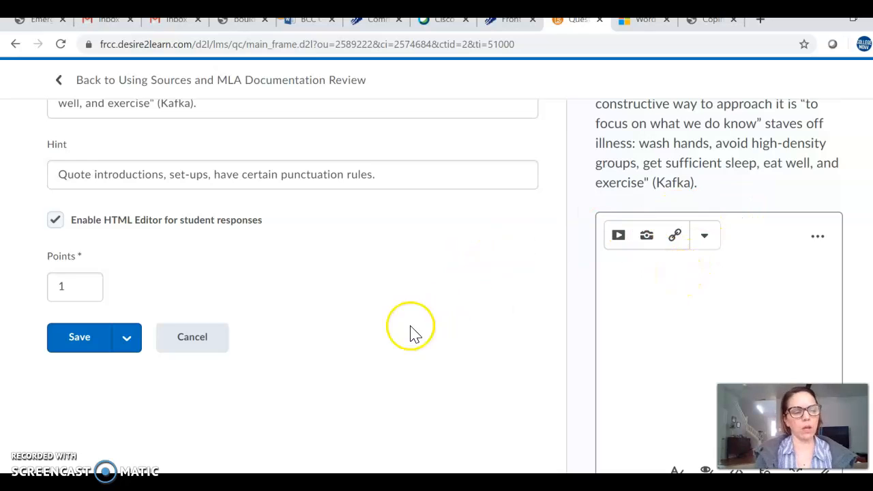
# Step: Set the question's points to 5
pyautogui.click(95, 279)
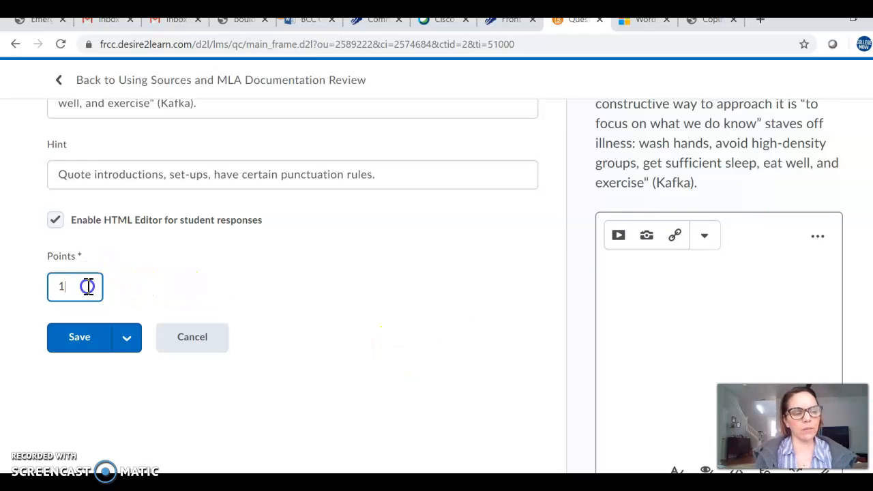
pyautogui.press('BackSpace')
pyautogui.write('5')
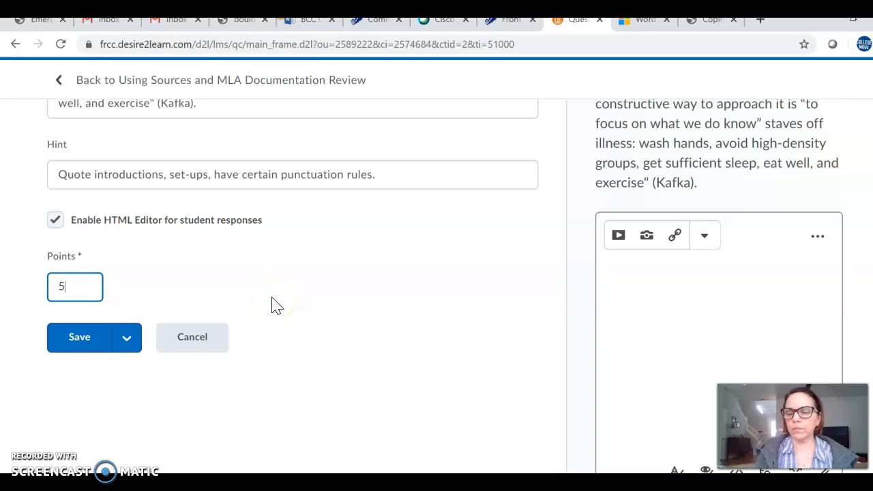
pyautogui.scroll(-1, 306, 312)
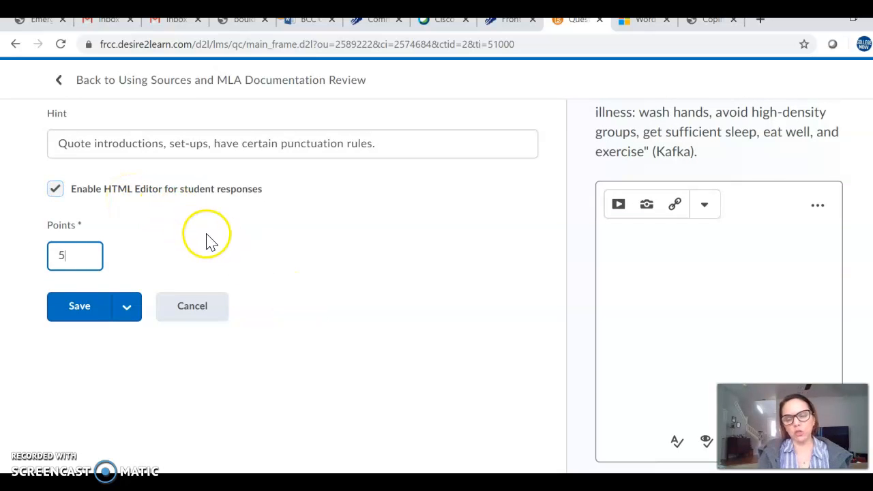
pyautogui.scroll(1, 285, 240)
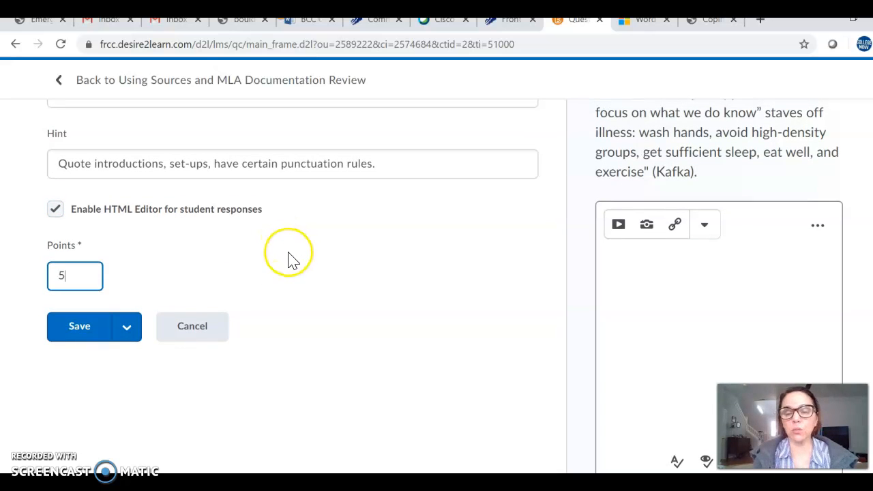
pyautogui.scroll(3, 294, 261)
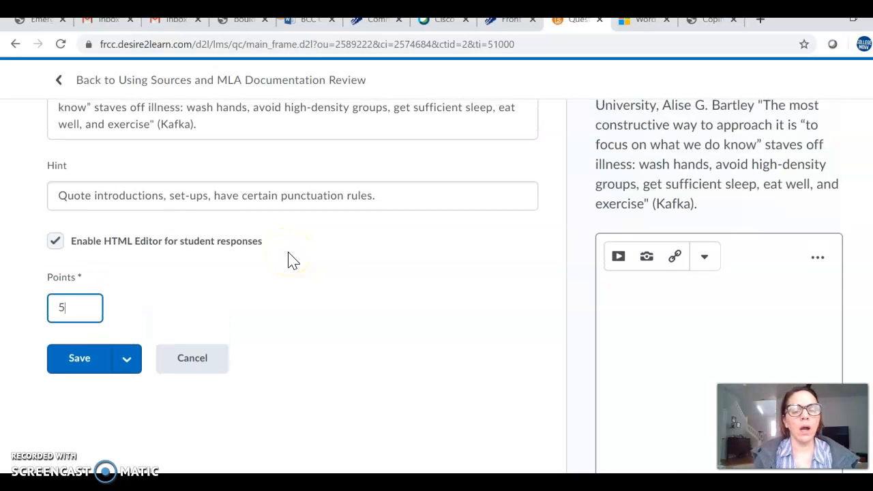
pyautogui.click(300, 285)
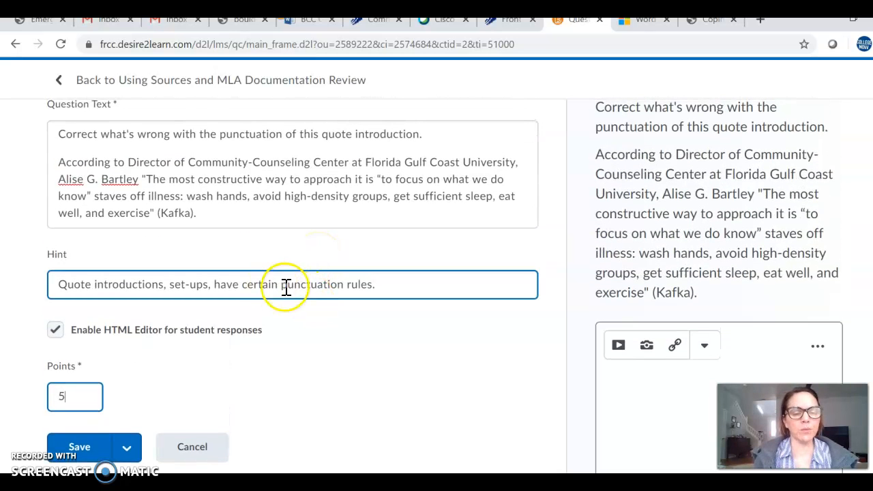
pyautogui.scroll(1, 267, 291)
pyautogui.click(211, 194)
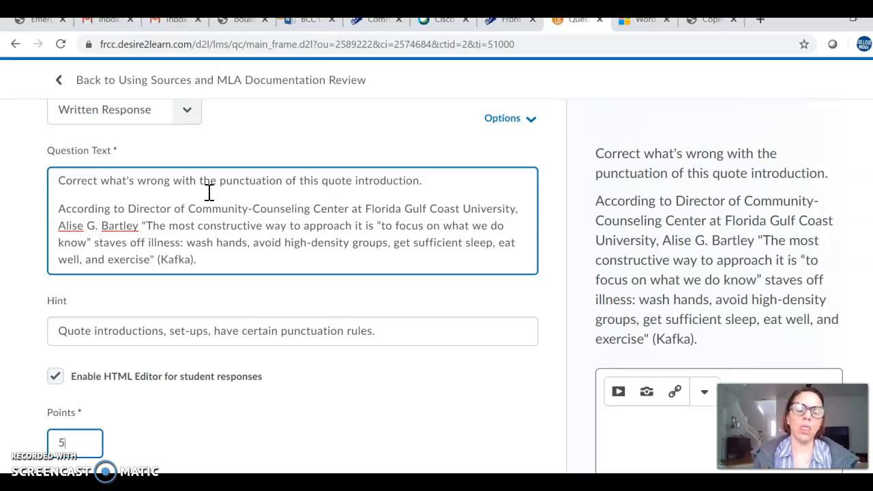
pyautogui.click(270, 332)
pyautogui.click(462, 249)
# Step: Add an Overall Feedback field to the question from its options and place the cursor in it
pyautogui.click(535, 157)
pyautogui.click(531, 123)
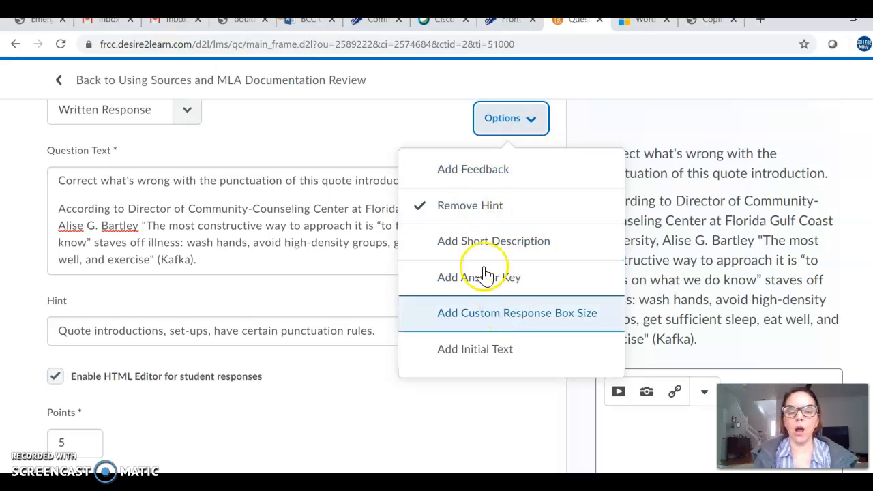
pyautogui.click(481, 183)
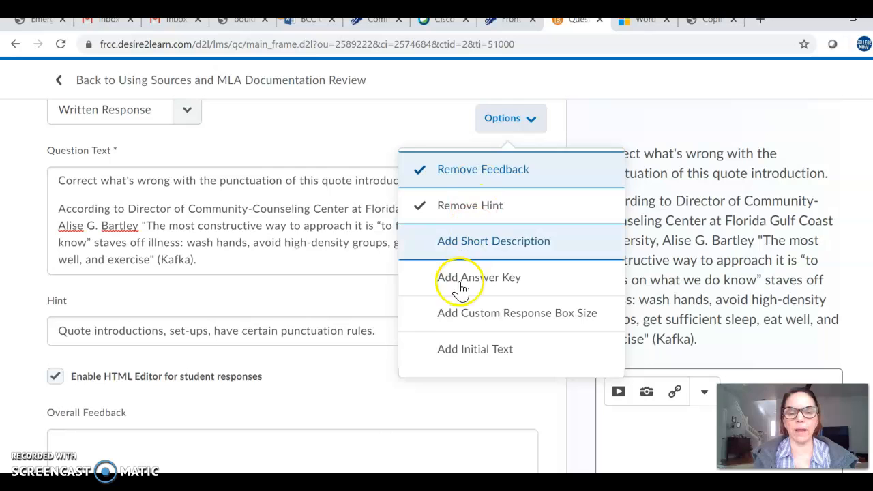
pyautogui.click(354, 413)
pyautogui.scroll(-2, 356, 416)
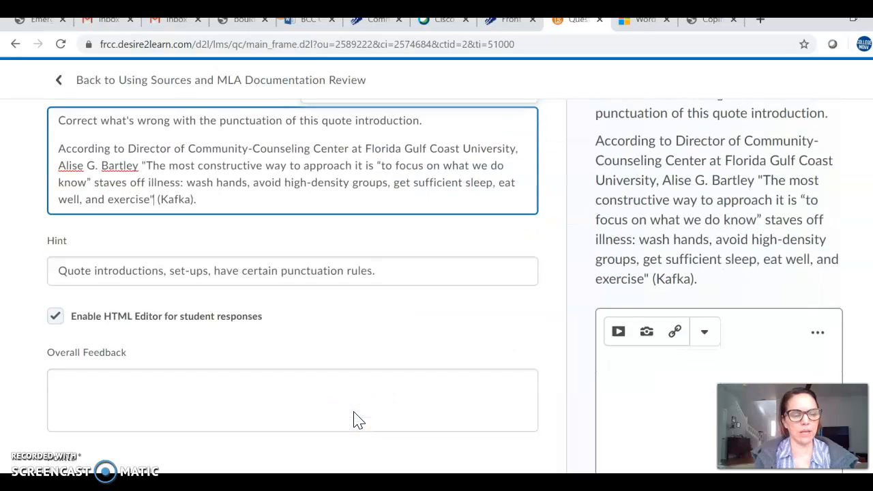
pyautogui.click(158, 313)
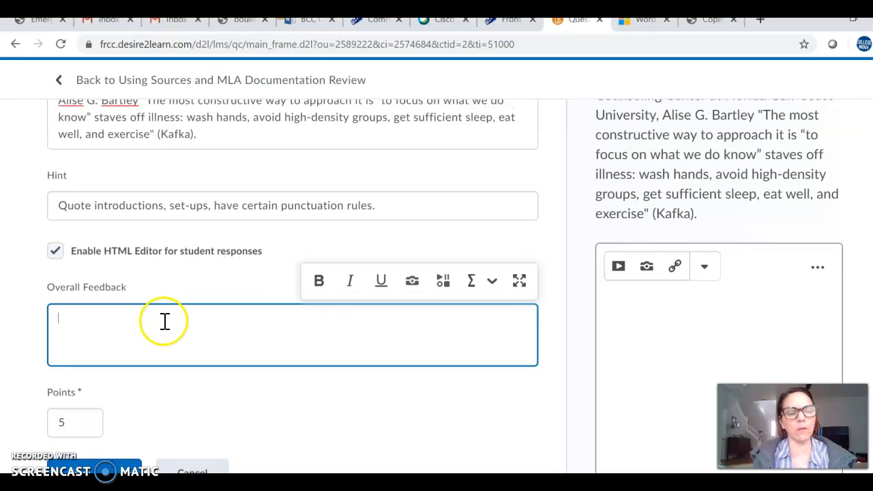
pyautogui.scroll(1, 164, 321)
pyautogui.click(173, 160)
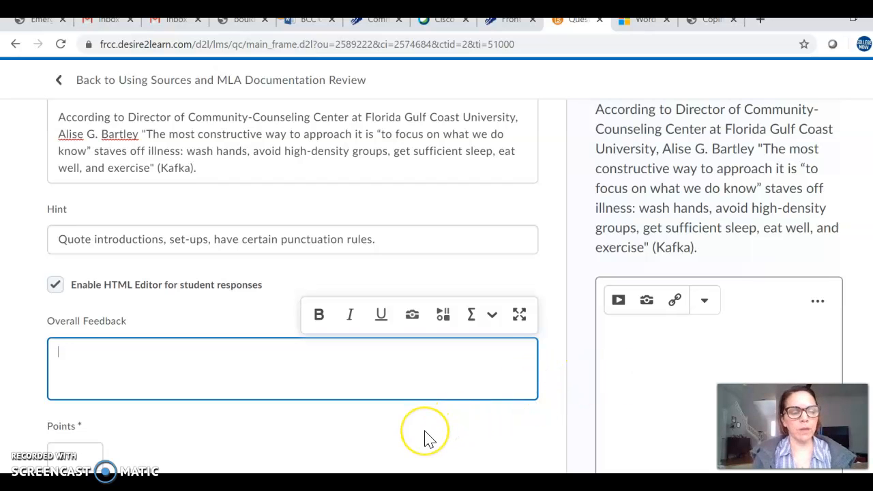
pyautogui.scroll(-1, 424, 436)
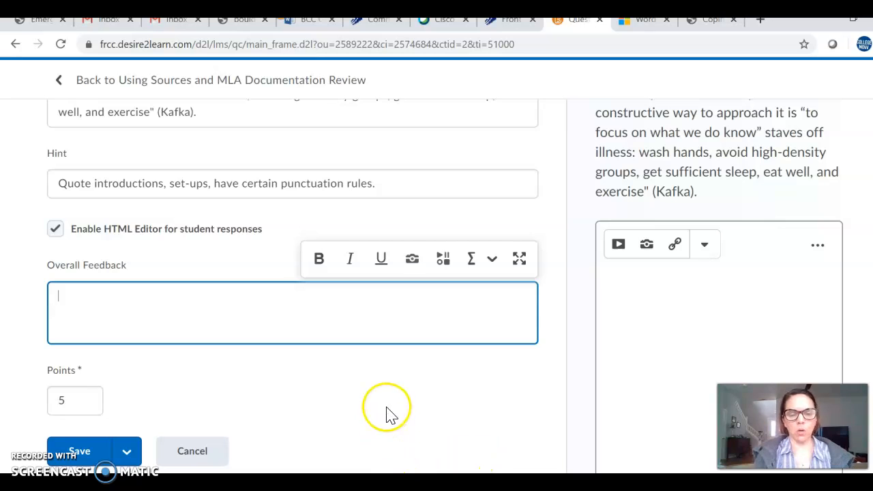
pyautogui.scroll(-1, 376, 416)
pyautogui.scroll(-1, 380, 419)
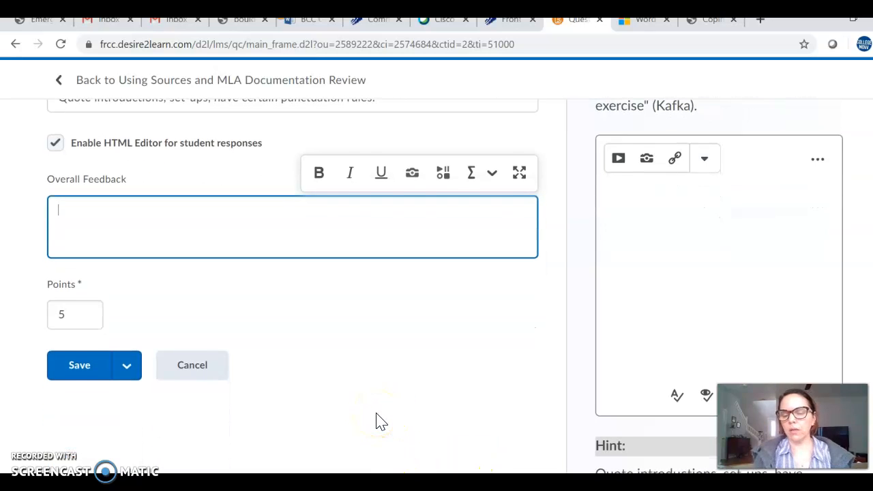
pyautogui.scroll(-1, 380, 419)
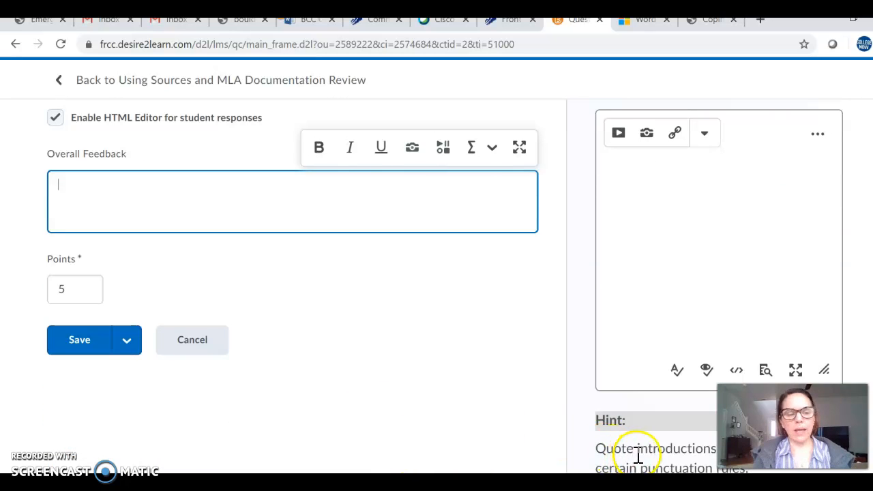
pyautogui.scroll(1, 354, 327)
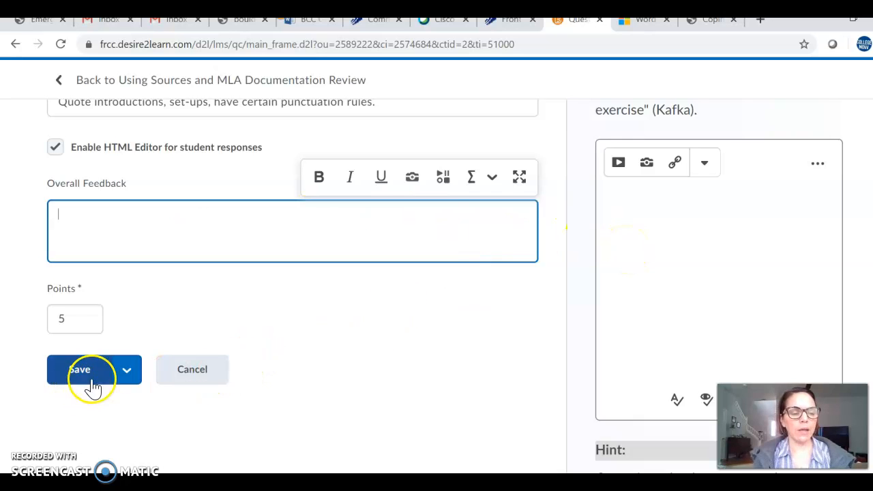
# Step: Save the written response question, after checking the save alternatives
pyautogui.click(131, 384)
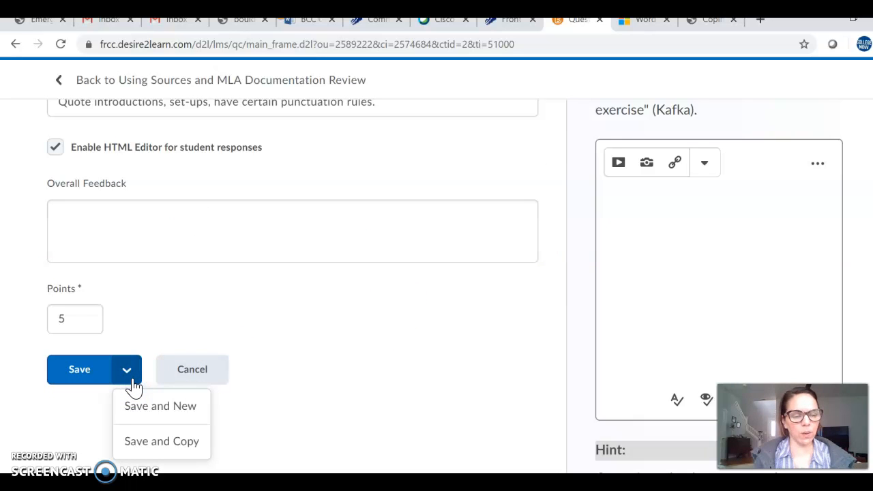
pyautogui.click(139, 414)
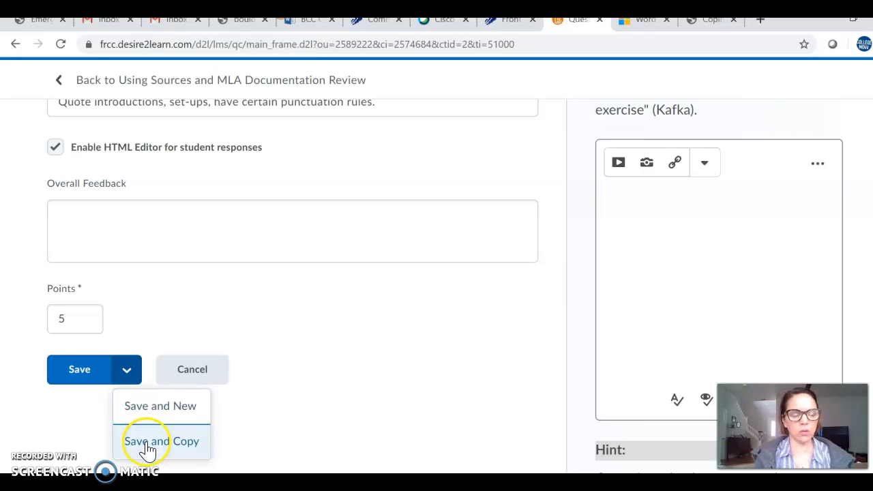
pyautogui.scroll(-1, 153, 450)
pyautogui.scroll(-1, 155, 451)
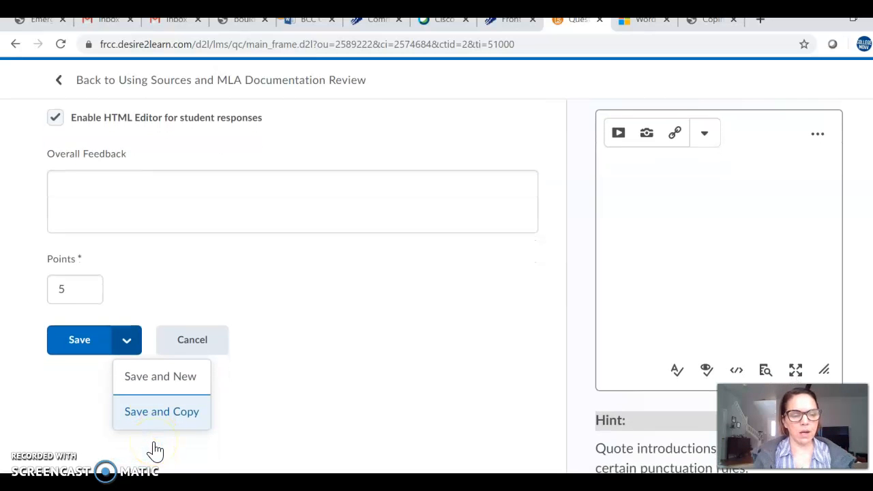
pyautogui.click(78, 342)
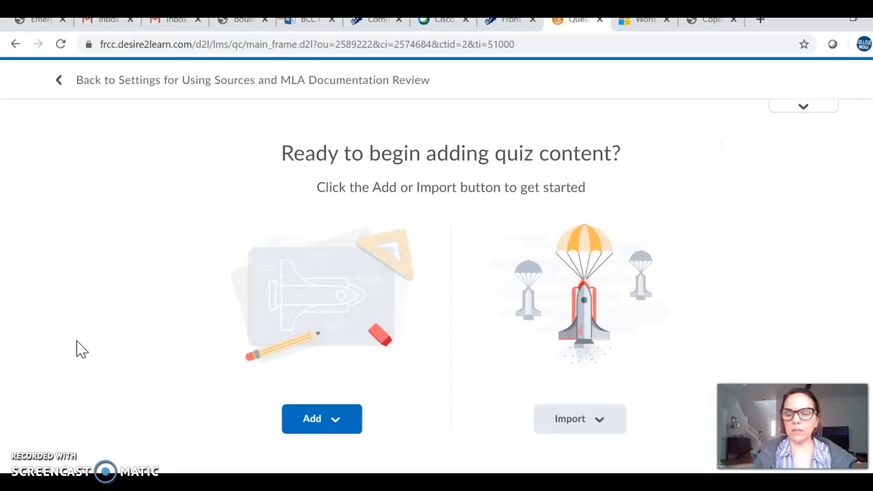
pyautogui.click(156, 330)
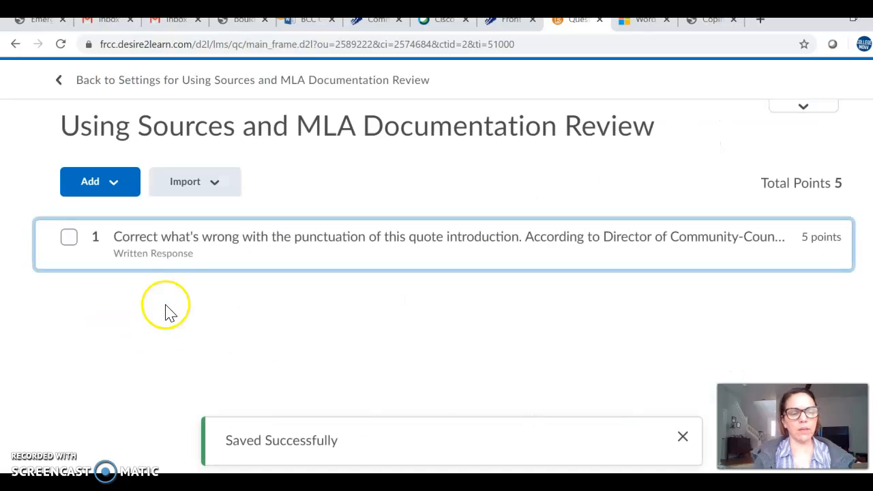
pyautogui.click(117, 190)
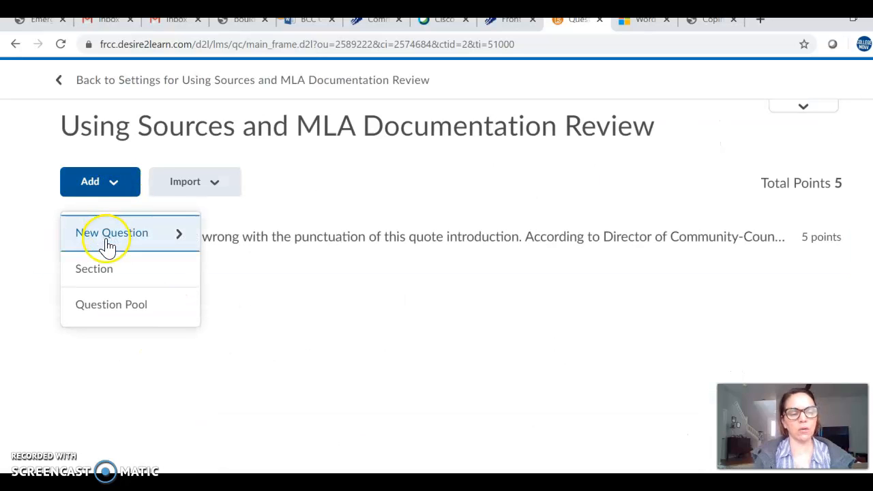
pyautogui.click(379, 189)
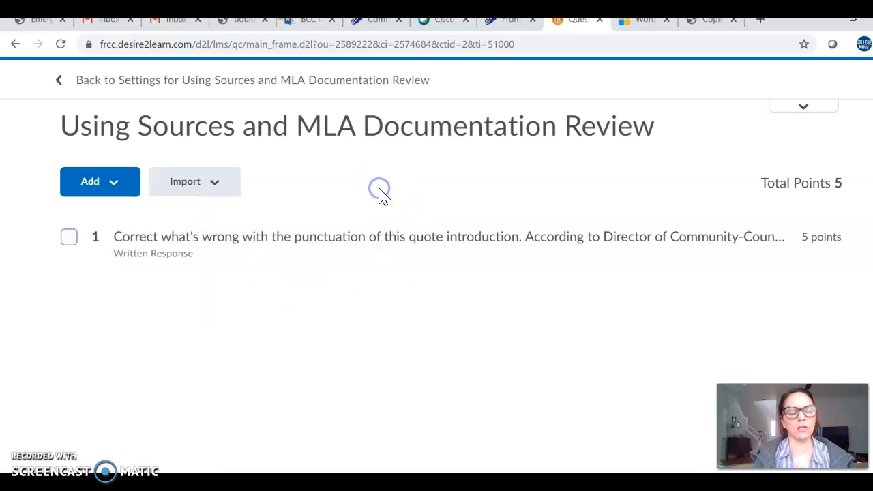